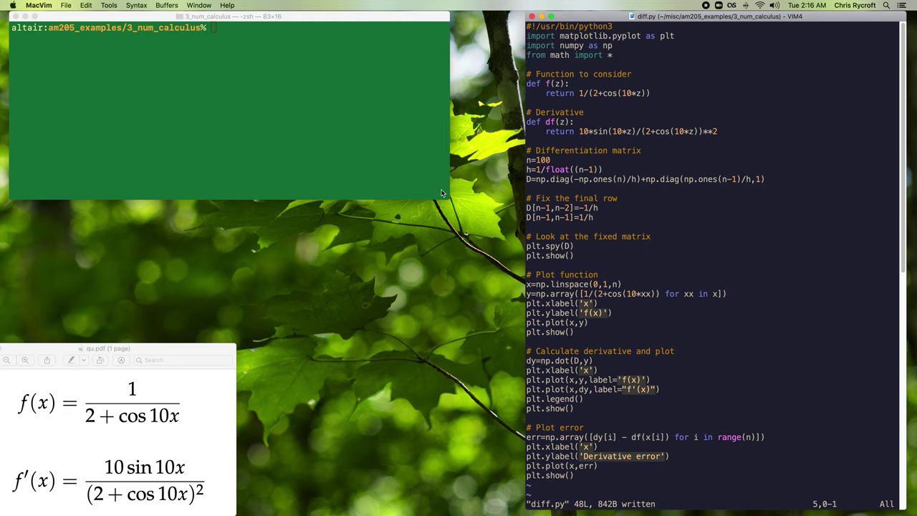
{"action": "left_click_drag", "start_coordinate": [674, 99], "coordinate": [525, 74]}
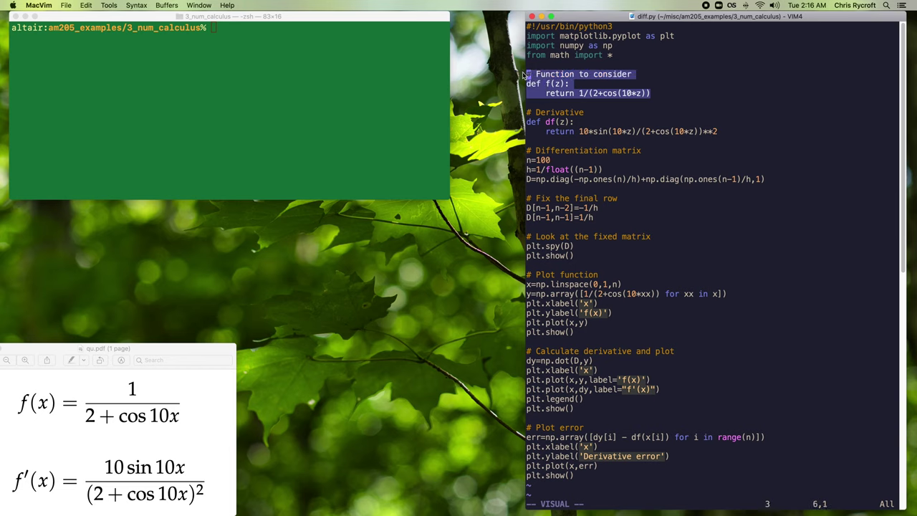
{"action": "left_click_drag", "start_coordinate": [718, 131], "coordinate": [513, 120]}
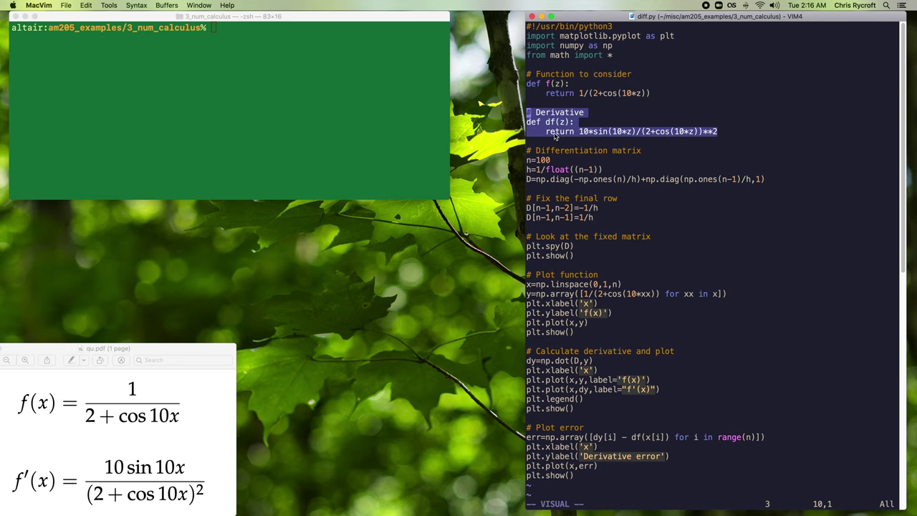
{"action": "left_click", "coordinate": [579, 152]}
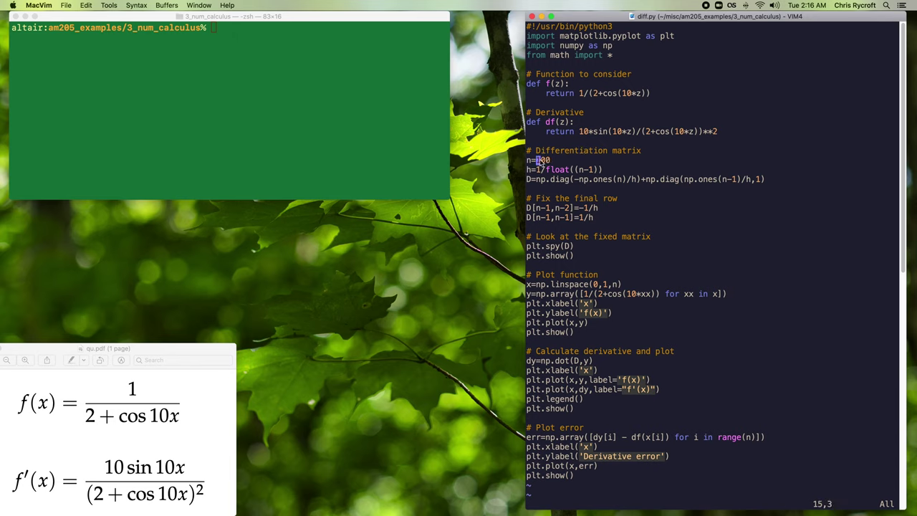
{"action": "left_click_drag", "start_coordinate": [538, 161], "coordinate": [601, 171]}
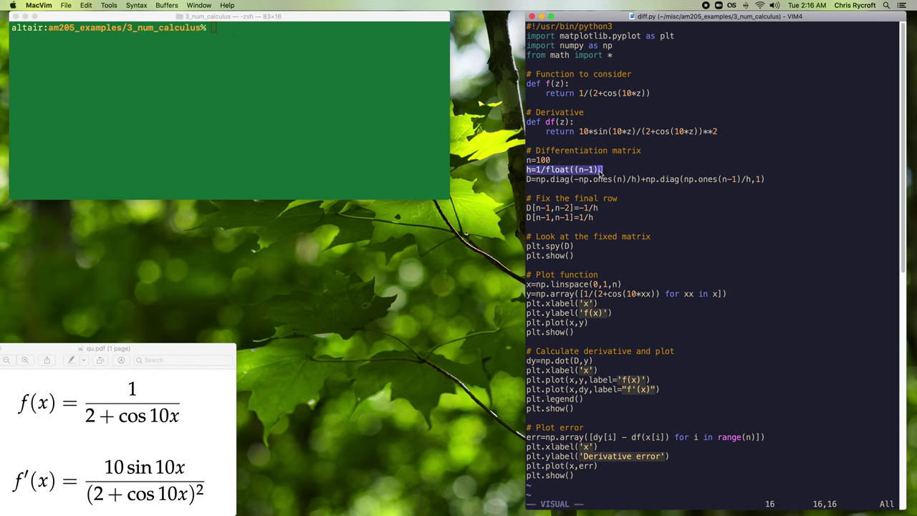
{"action": "left_click", "coordinate": [535, 180]}
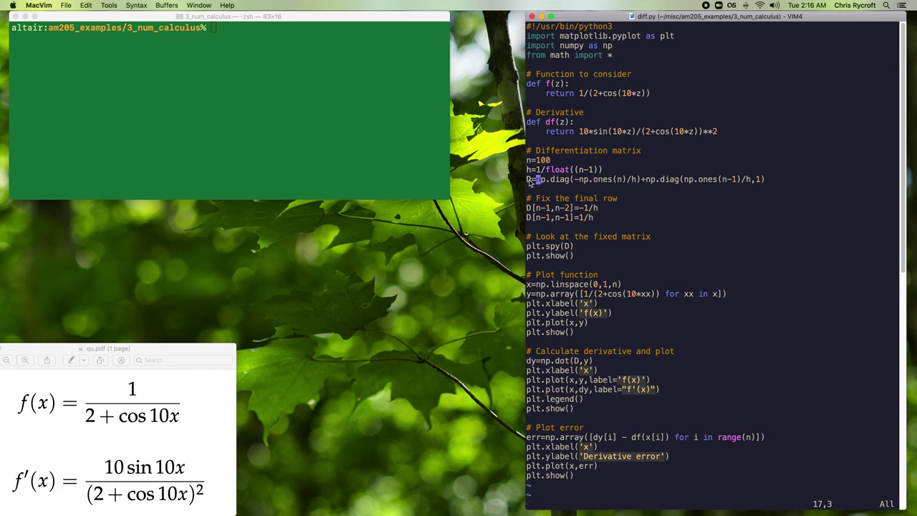
{"action": "left_click_drag", "start_coordinate": [530, 182], "coordinate": [640, 185]}
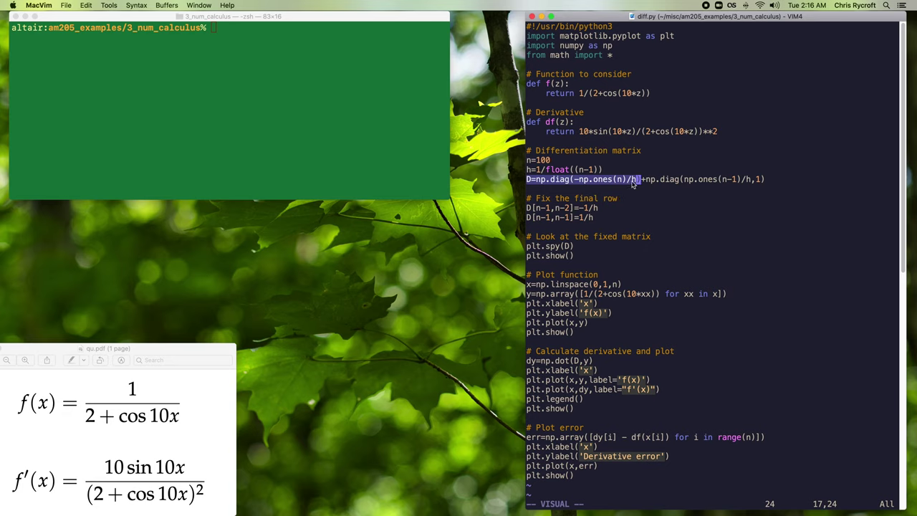
{"action": "left_click", "coordinate": [681, 180]}
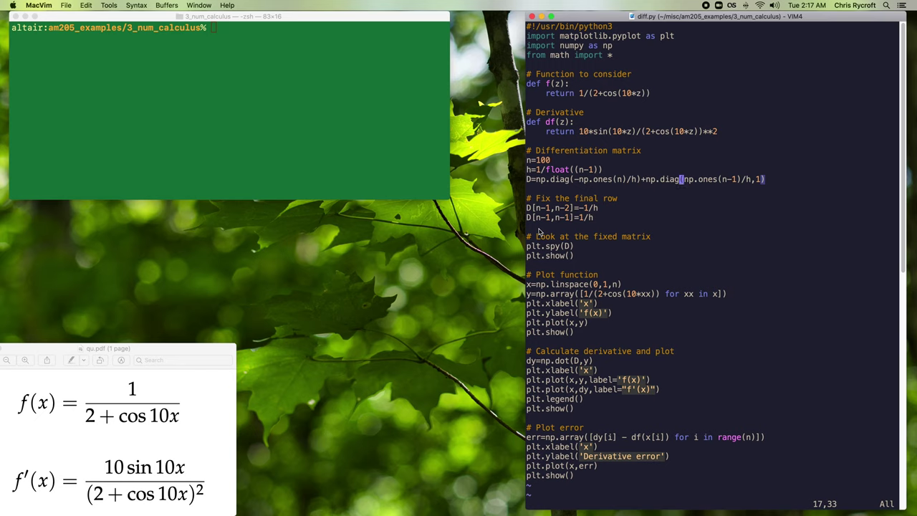
Run diff.py with python3.8, place the sparsity plot beside the code, and highlight its plotting lines.
{"action": "left_click", "coordinate": [335, 131]}
{"action": "type", "text": "p"}
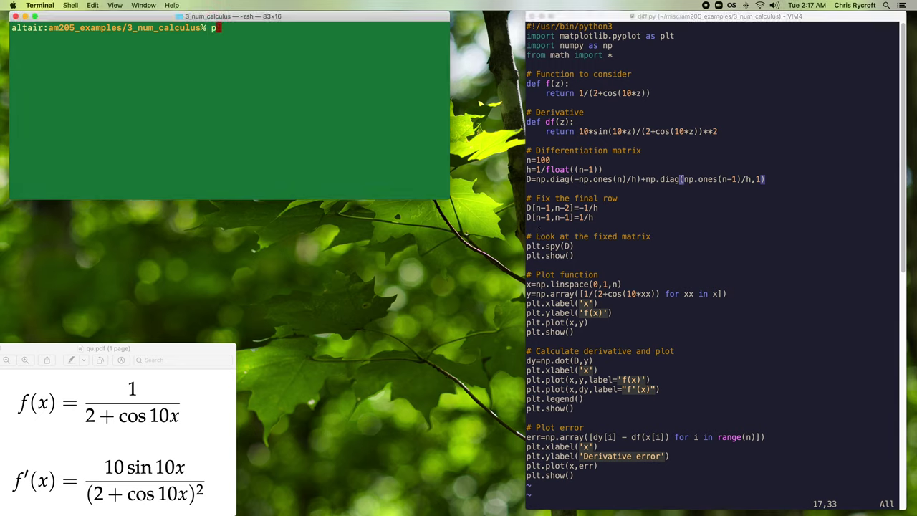
{"action": "type", "text": "ython3.8 "}
{"action": "type", "text": "diff.py"}
{"action": "key", "text": "Return"}
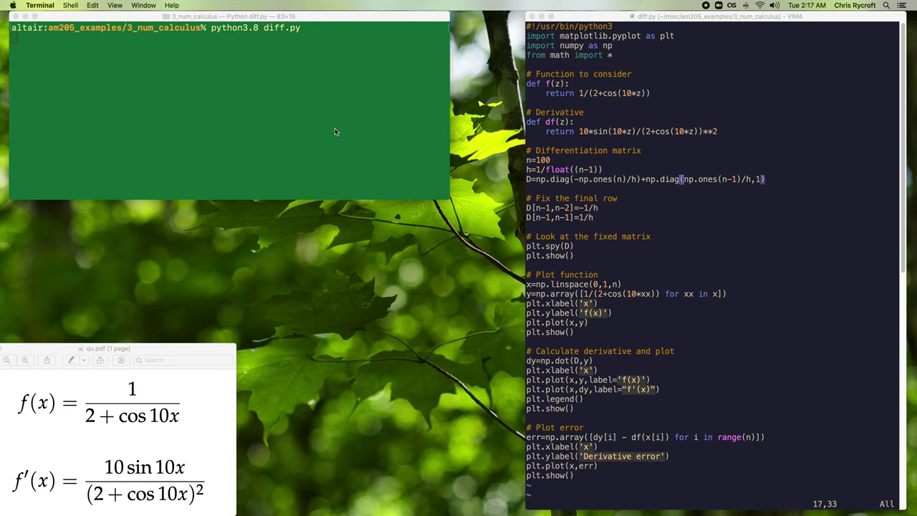
{"action": "left_click_drag", "start_coordinate": [782, 264], "coordinate": [386, 264]}
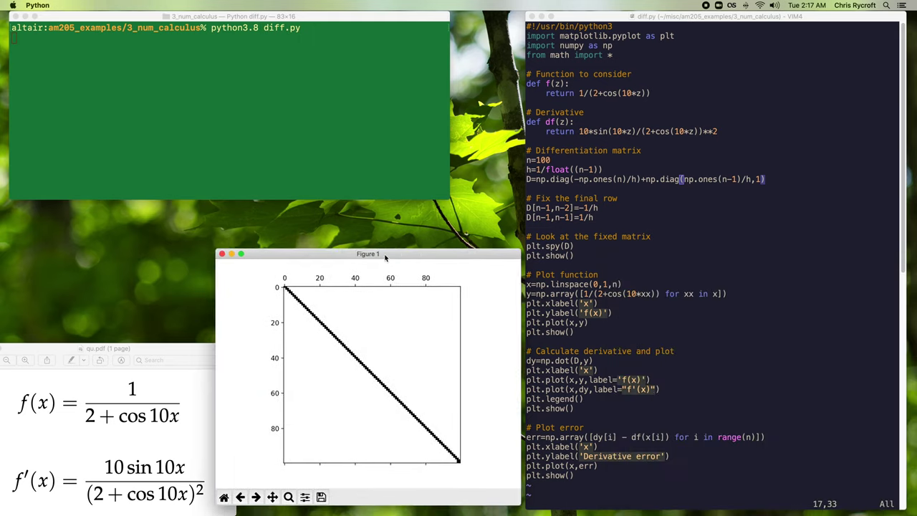
{"action": "left_click", "coordinate": [571, 248]}
{"action": "left_click_drag", "start_coordinate": [578, 256], "coordinate": [530, 250]}
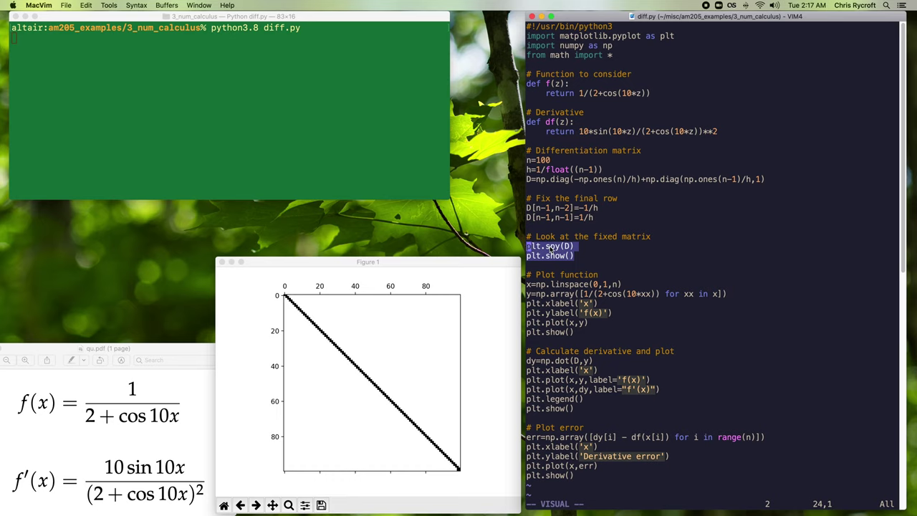
Close the sparsity plot and move the new f(x) figure beside the code.
{"action": "left_click", "coordinate": [571, 246]}
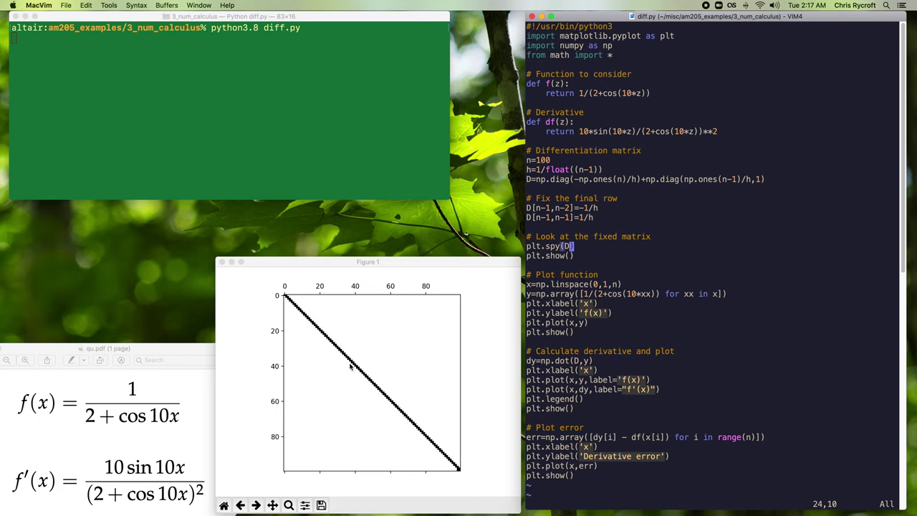
{"action": "left_click", "coordinate": [223, 263]}
{"action": "mouse_move", "coordinate": [785, 269]}
{"action": "left_mouse_down"}
{"action": "mouse_move", "coordinate": [373, 245]}
{"action": "mouse_move", "coordinate": [388, 266]}
{"action": "left_mouse_up"}
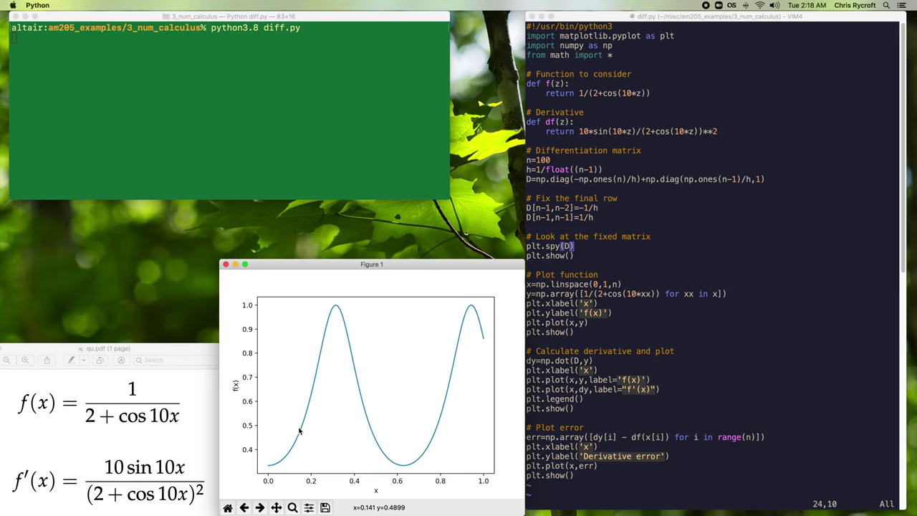
Close the f(x) plot to show f and f′, then point out D in dy=np.dot(D,y).
{"action": "left_click", "coordinate": [225, 265]}
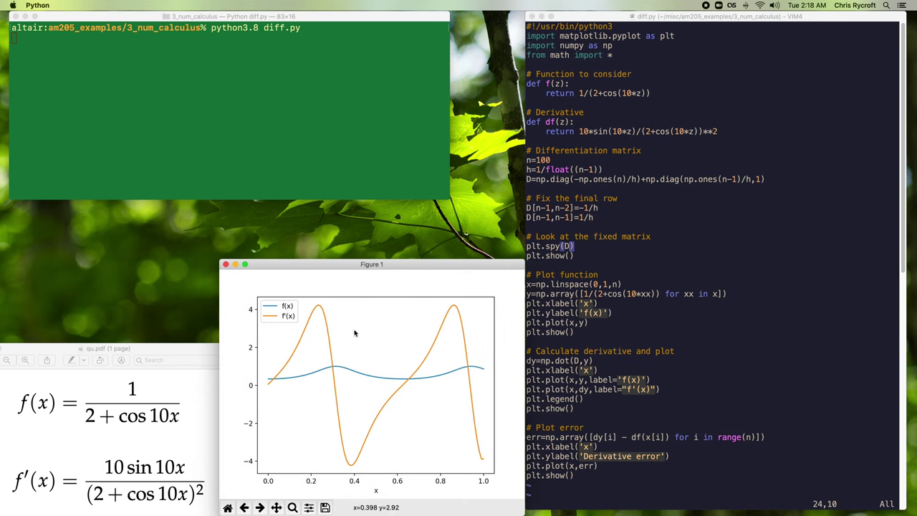
{"action": "left_click", "coordinate": [592, 366]}
{"action": "left_click", "coordinate": [543, 361]}
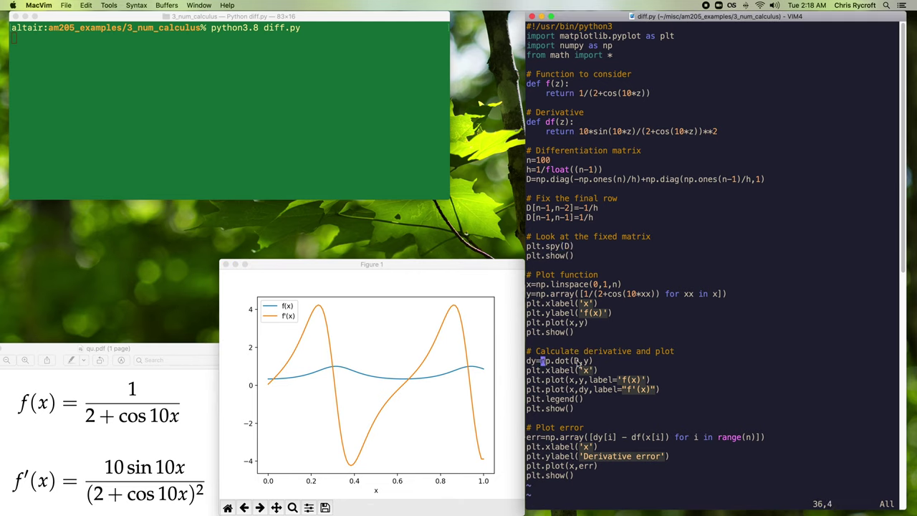
{"action": "left_click", "coordinate": [578, 362]}
Close the f/f′ plot and move the derivative error figure to centre-left.
{"action": "left_click", "coordinate": [226, 265]}
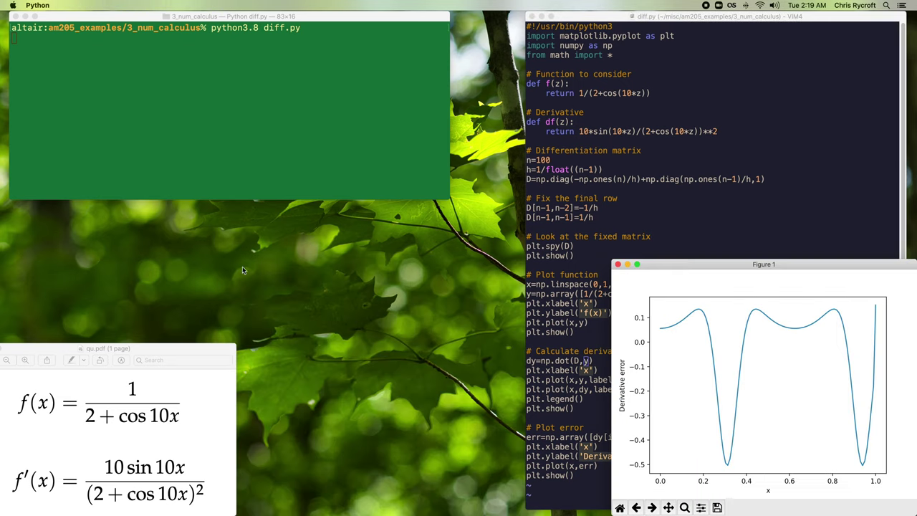
{"action": "mouse_move", "coordinate": [793, 265]}
{"action": "left_mouse_down"}
{"action": "mouse_move", "coordinate": [313, 232]}
{"action": "mouse_move", "coordinate": [400, 266]}
{"action": "left_mouse_up"}
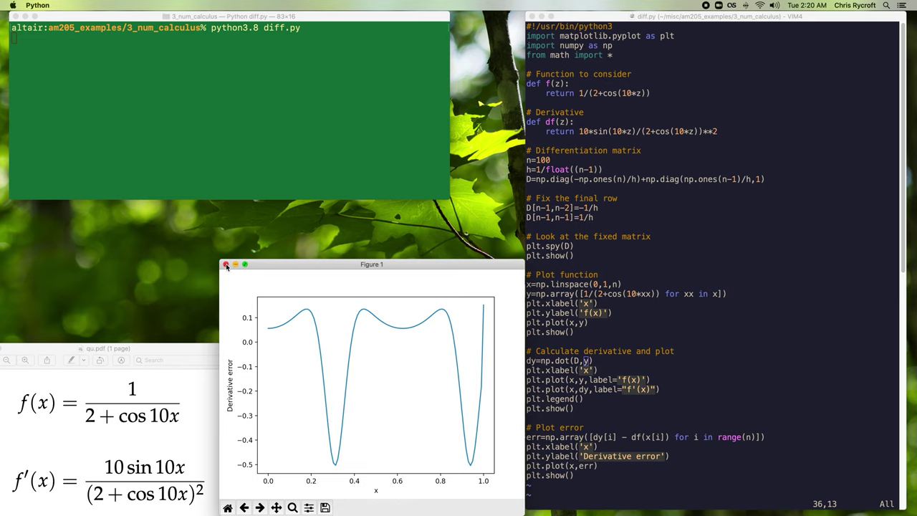
Close the error plot, change n=100 to n=200 in diff.py, and save it.
{"action": "left_click", "coordinate": [226, 265]}
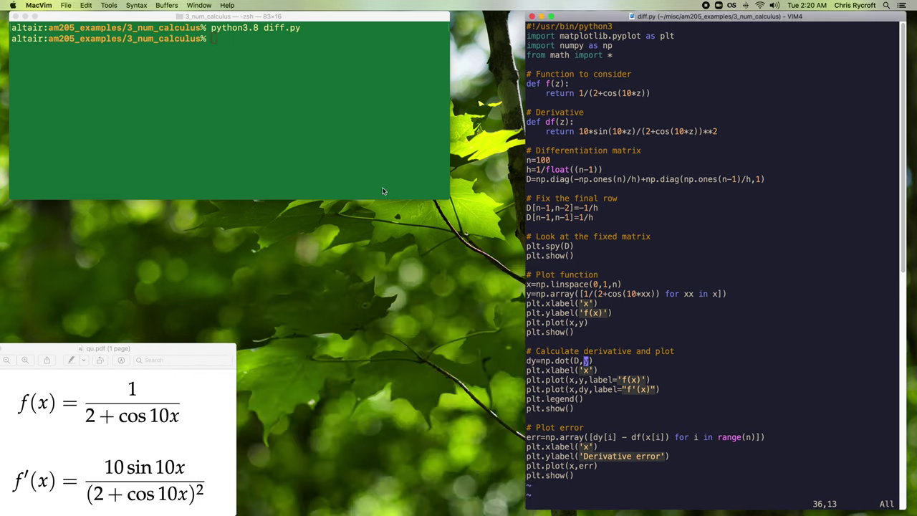
{"action": "left_click", "coordinate": [543, 160]}
{"action": "key", "text": "i"}
{"action": "key", "text": "BackSpace"}
{"action": "type", "text": "2"}
{"action": "key", "text": "Escape"}
{"action": "type", "text": ":w"}
{"action": "key", "text": "Return"}
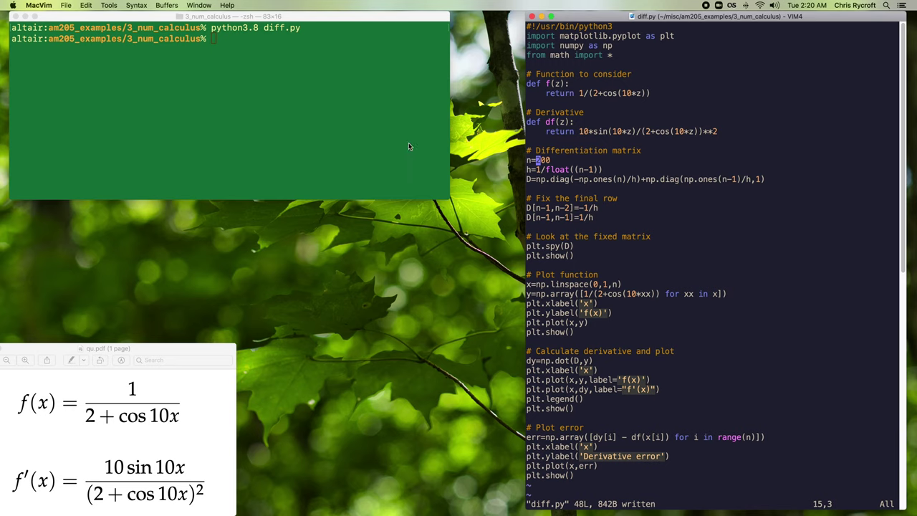
Rerun diff.py in Terminal and centre the new 200×200 sparsity plot.
{"action": "left_click", "coordinate": [298, 132]}
{"action": "key", "text": "Up"}
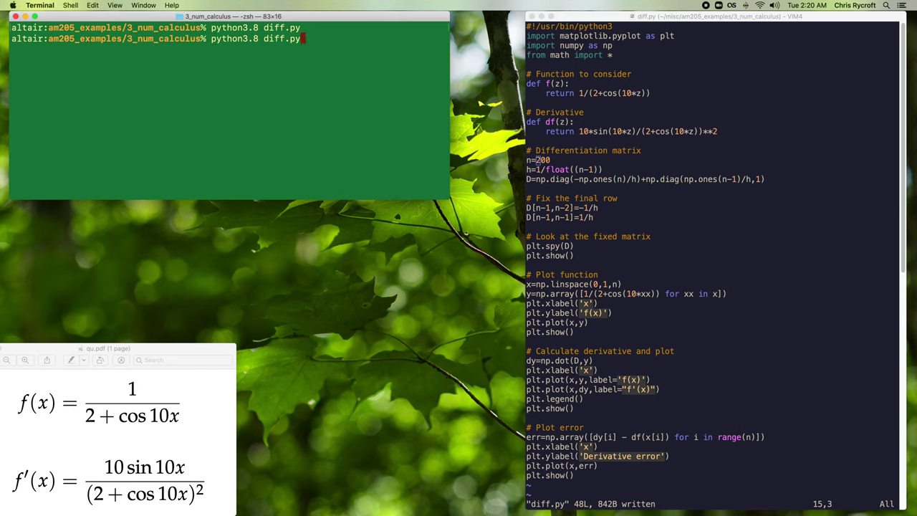
{"action": "key", "text": "Return"}
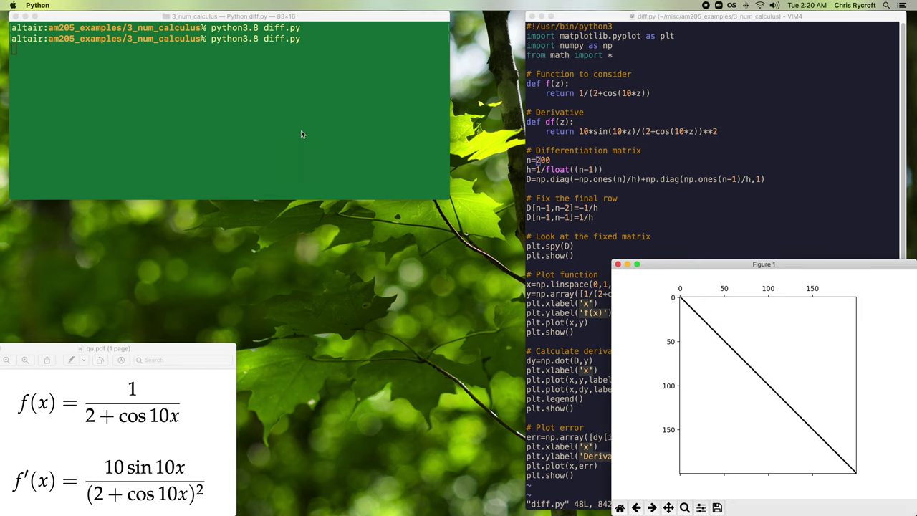
{"action": "left_click_drag", "start_coordinate": [801, 267], "coordinate": [405, 200]}
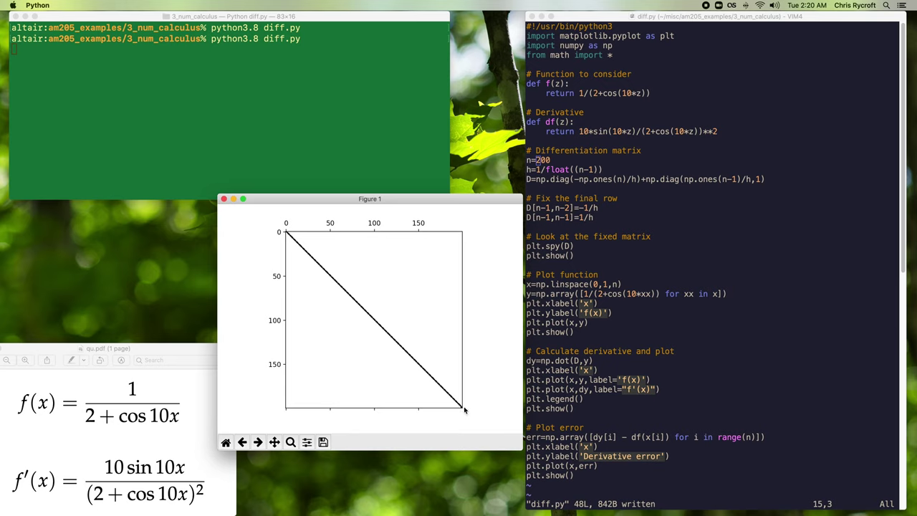
Close the n=200 sparsity, f(x) and f/f′ plots, moving each new figure beside the code.
{"action": "left_click", "coordinate": [223, 201]}
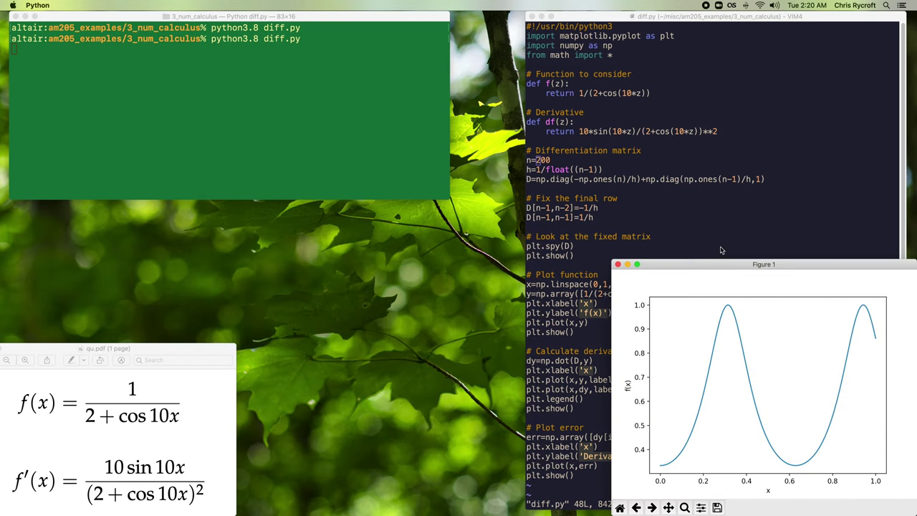
{"action": "mouse_move", "coordinate": [745, 213]}
{"action": "left_mouse_down"}
{"action": "mouse_move", "coordinate": [339, 239]}
{"action": "mouse_move", "coordinate": [349, 243]}
{"action": "left_mouse_up"}
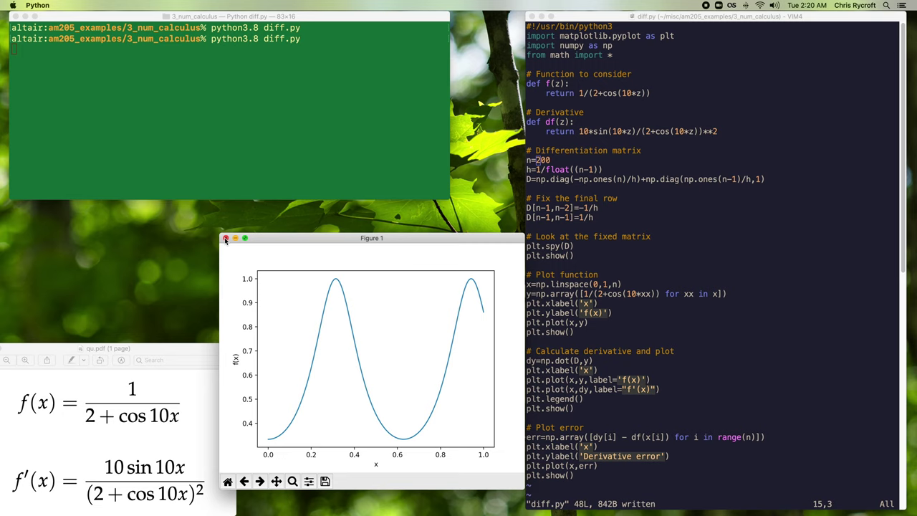
{"action": "left_click", "coordinate": [226, 240]}
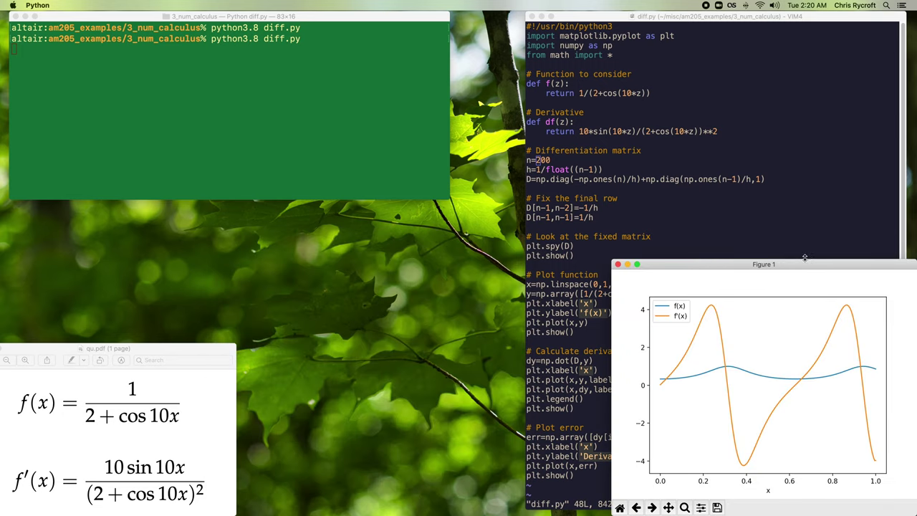
{"action": "mouse_move", "coordinate": [809, 260]}
{"action": "left_mouse_down"}
{"action": "mouse_move", "coordinate": [402, 216]}
{"action": "mouse_move", "coordinate": [423, 266]}
{"action": "left_mouse_up"}
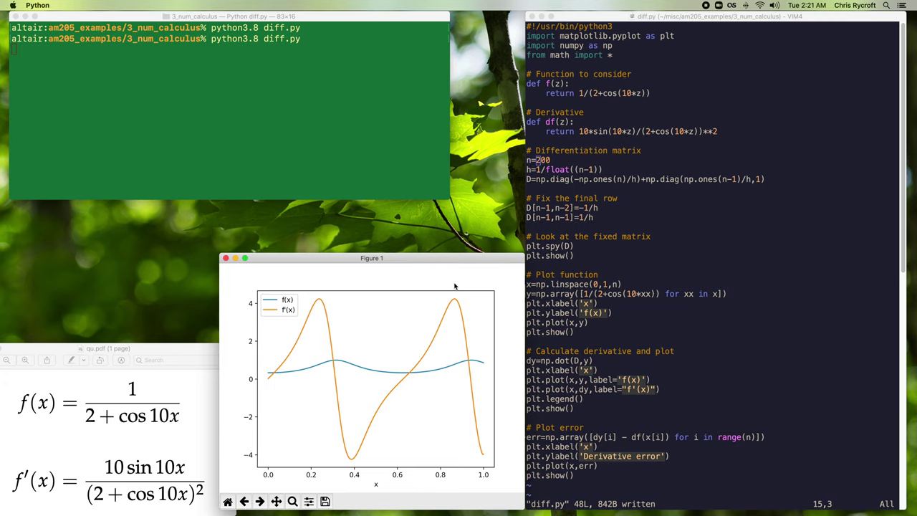
{"action": "left_click", "coordinate": [226, 259]}
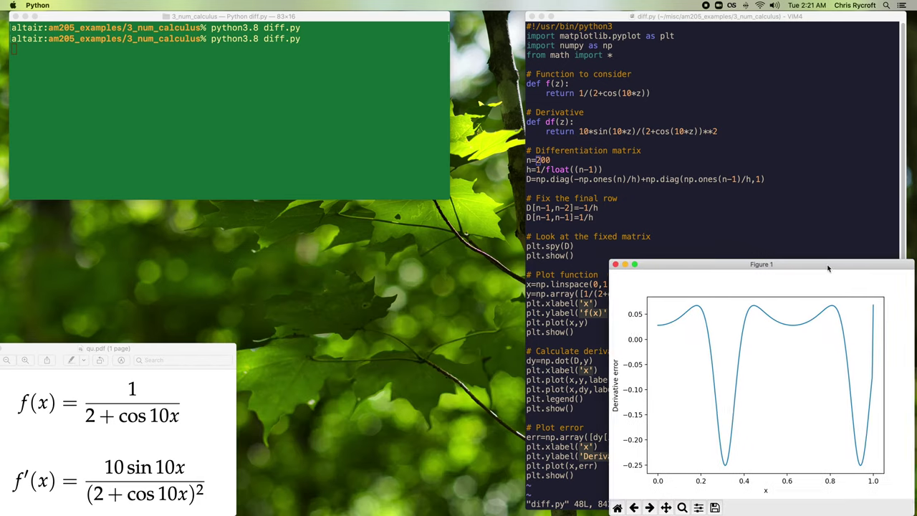
{"action": "mouse_move", "coordinate": [840, 264]}
{"action": "left_mouse_down"}
{"action": "mouse_move", "coordinate": [451, 237]}
{"action": "mouse_move", "coordinate": [436, 261]}
{"action": "left_mouse_up"}
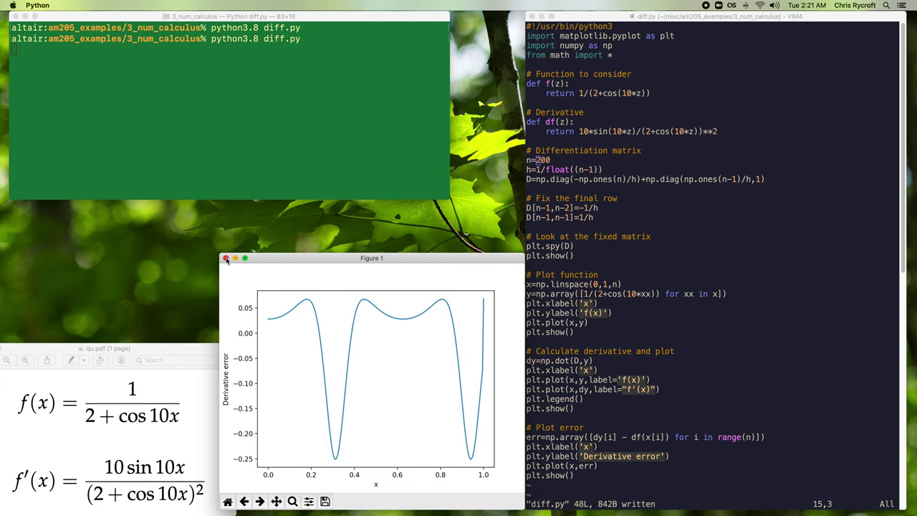
{"action": "left_click", "coordinate": [530, 183]}
{"action": "left_click_drag", "start_coordinate": [529, 179], "coordinate": [768, 180]}
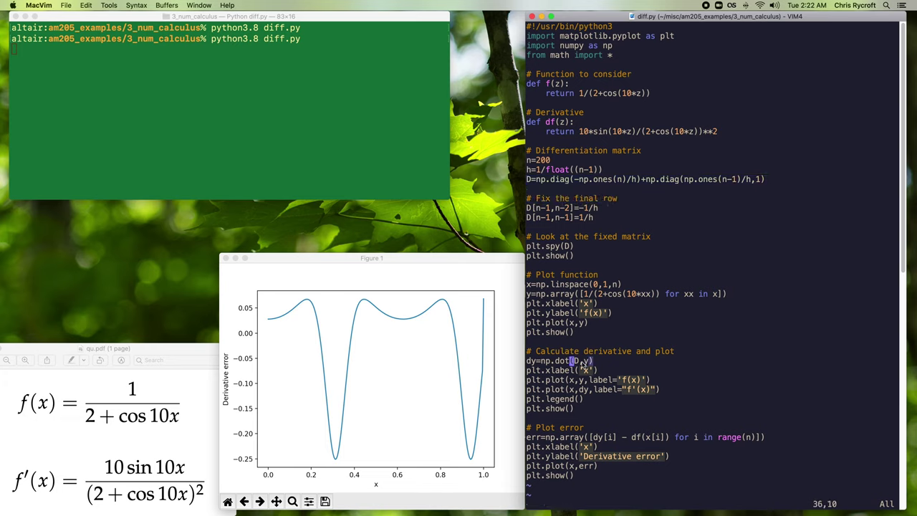
{"action": "mouse_move", "coordinate": [593, 360]}
{"action": "left_mouse_down"}
{"action": "mouse_move", "coordinate": [553, 361]}
{"action": "mouse_move", "coordinate": [593, 362]}
{"action": "left_mouse_up"}
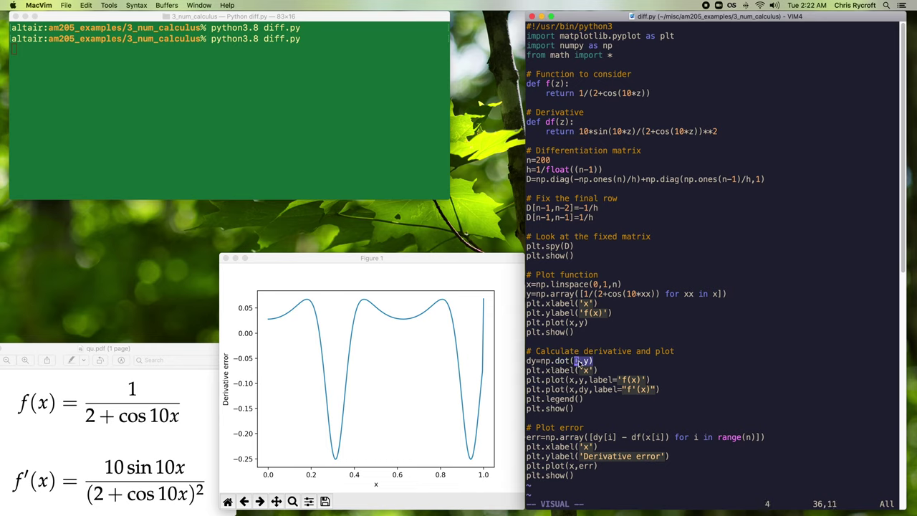
{"action": "key", "text": "Escape"}
{"action": "left_click", "coordinate": [575, 362]}
{"action": "left_click", "coordinate": [586, 363]}
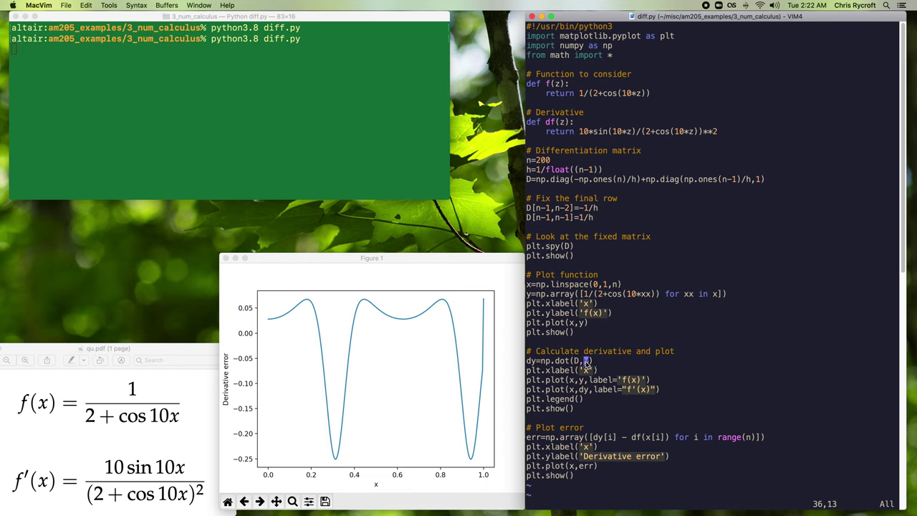